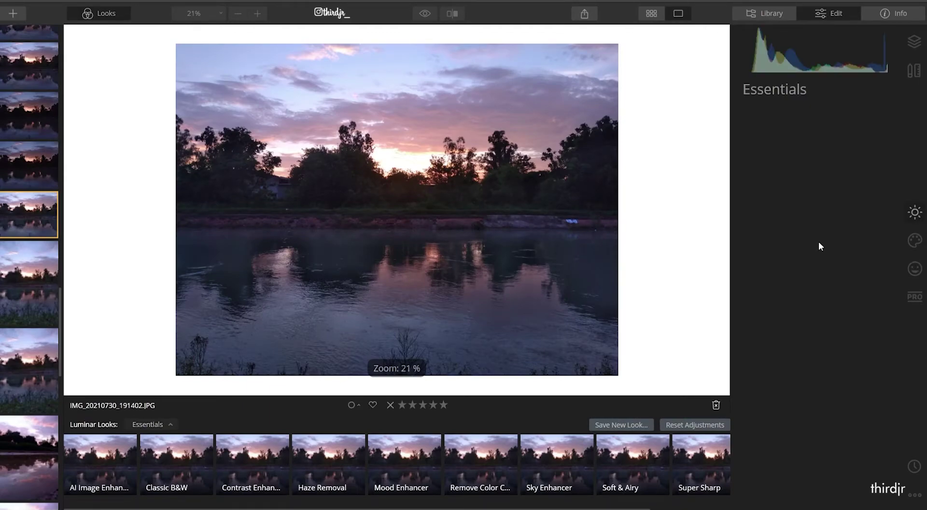
Set Light to Temperature 10, Highlights -24, Shadows -50, Whites 10 and Blacks -19
{"action": "left_click", "coordinate": [802, 134]}
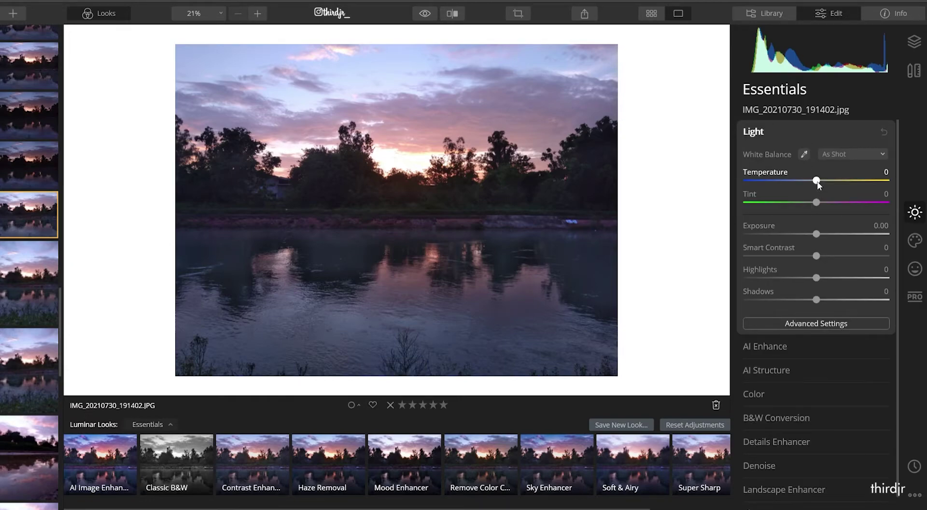
{"action": "left_click_drag", "start_coordinate": [816, 180], "coordinate": [823, 180]}
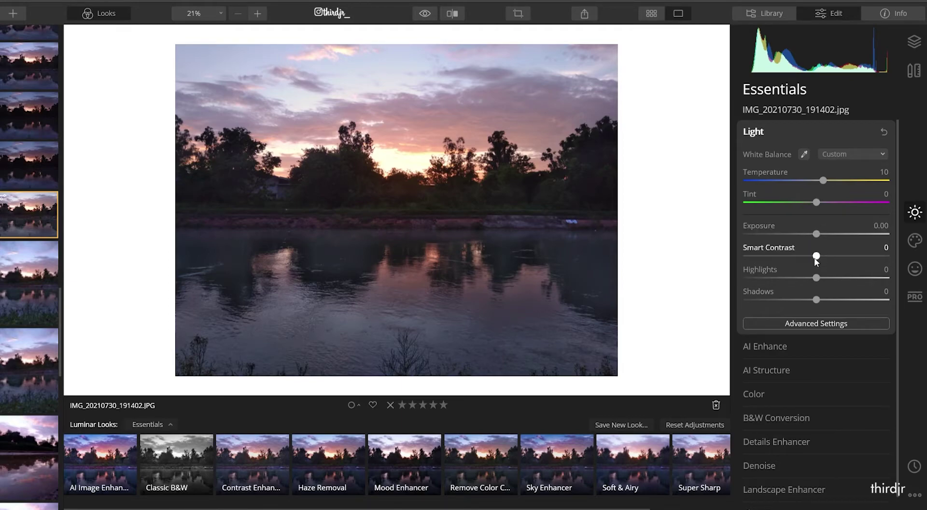
{"action": "mouse_move", "coordinate": [816, 276]}
{"action": "left_mouse_down"}
{"action": "mouse_move", "coordinate": [797, 278]}
{"action": "mouse_move", "coordinate": [800, 298]}
{"action": "mouse_move", "coordinate": [775, 287]}
{"action": "mouse_move", "coordinate": [823, 285]}
{"action": "mouse_move", "coordinate": [805, 309]}
{"action": "left_mouse_up"}
{"action": "left_click", "coordinate": [815, 323]}
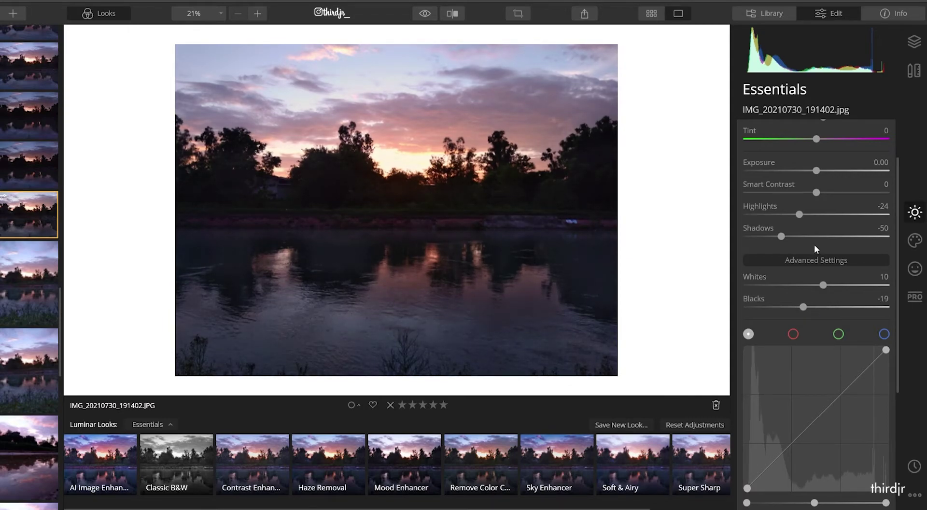
{"action": "scroll", "coordinate": [821, 138], "scroll_direction": "up", "scroll_amount": 2}
Set AI Enhance to AI Accent 10 and AI Sky Enhancer 8
{"action": "left_click", "coordinate": [819, 136]}
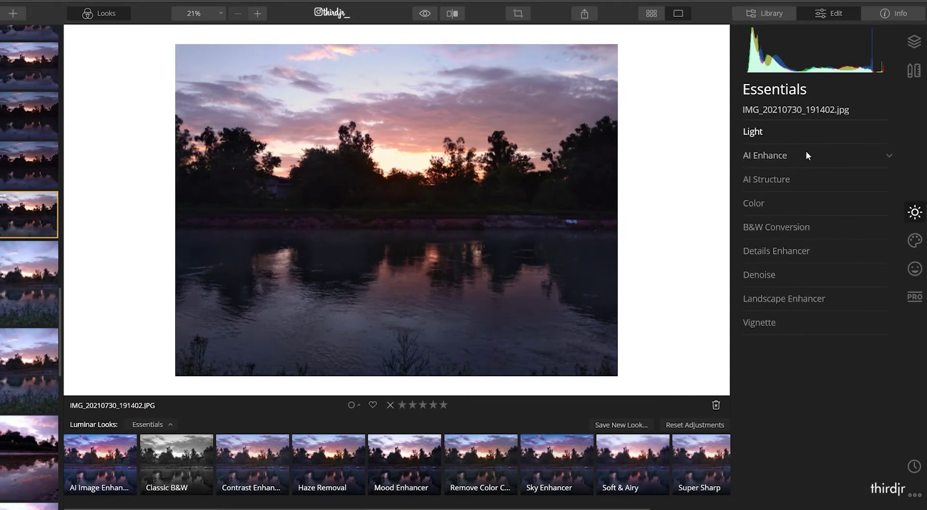
{"action": "left_click", "coordinate": [806, 152]}
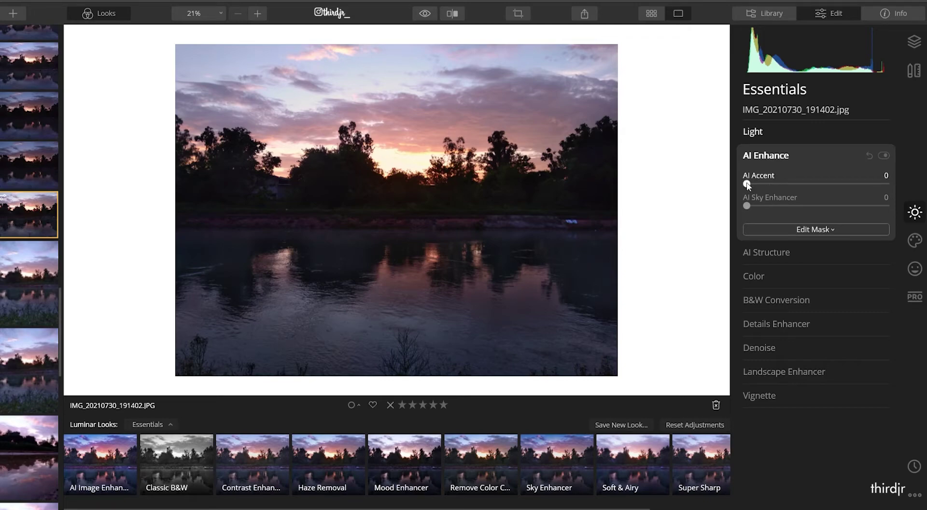
{"action": "mouse_move", "coordinate": [747, 185]}
{"action": "left_mouse_down"}
{"action": "mouse_move", "coordinate": [761, 186]}
{"action": "mouse_move", "coordinate": [760, 211]}
{"action": "left_mouse_up"}
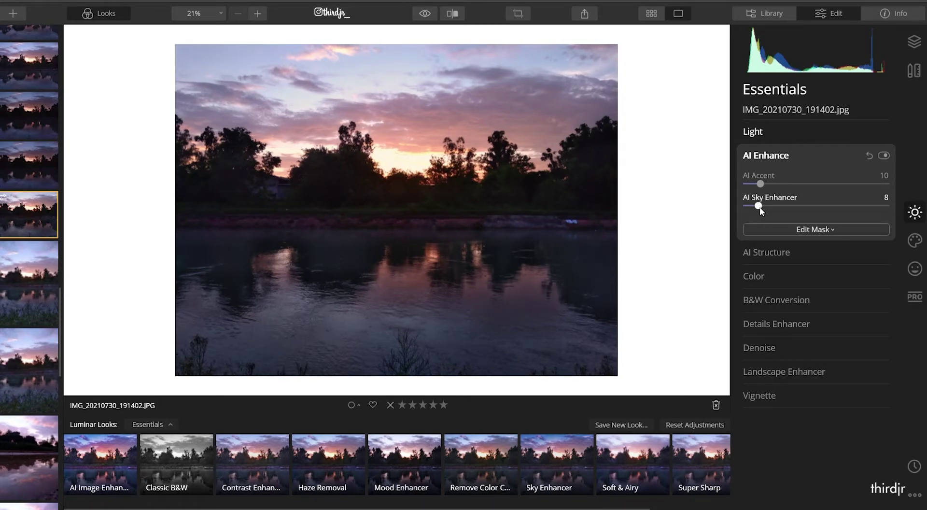
{"action": "left_click", "coordinate": [787, 155]}
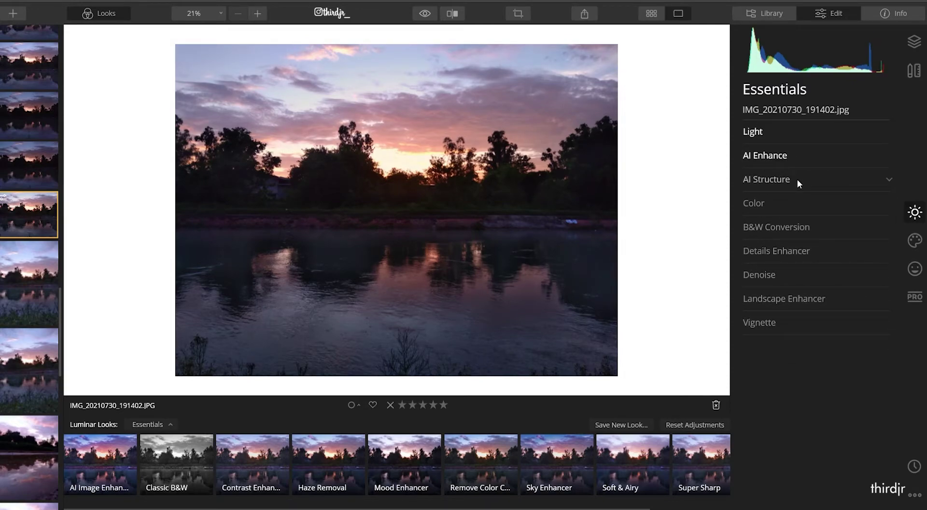
Soften fine detail with AI Structure Amount -20 and Boost 20
{"action": "left_click", "coordinate": [798, 179]}
{"action": "left_click_drag", "start_coordinate": [816, 208], "coordinate": [803, 208]}
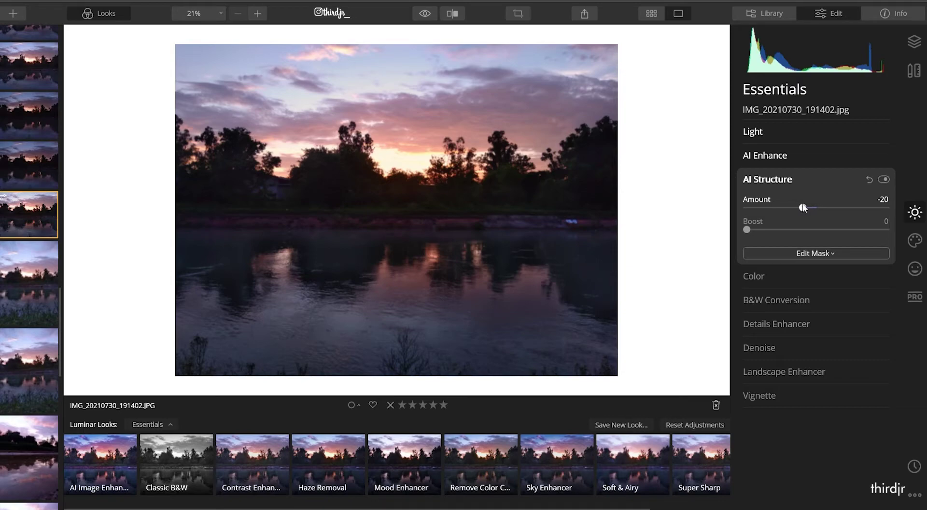
{"action": "left_click_drag", "start_coordinate": [748, 230], "coordinate": [775, 233]}
{"action": "left_click", "coordinate": [806, 179]}
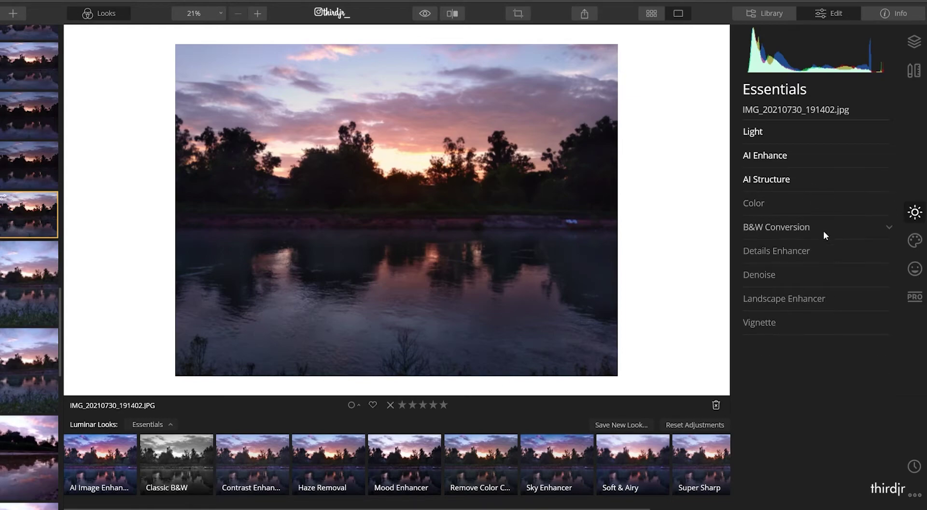
In Color, raise Vibrance to 29 and lower Saturation to -10
{"action": "left_click", "coordinate": [860, 325]}
{"action": "left_click", "coordinate": [849, 204]}
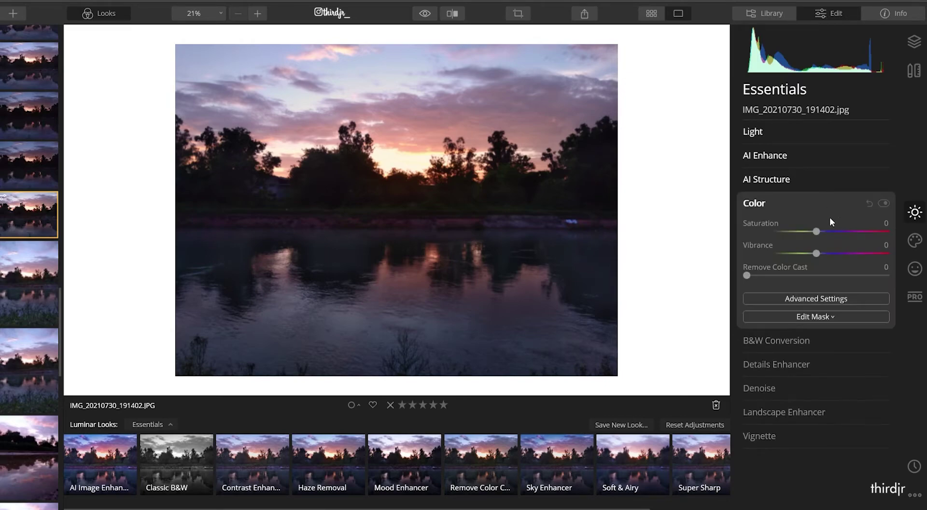
{"action": "left_click_drag", "start_coordinate": [816, 254], "coordinate": [837, 254]}
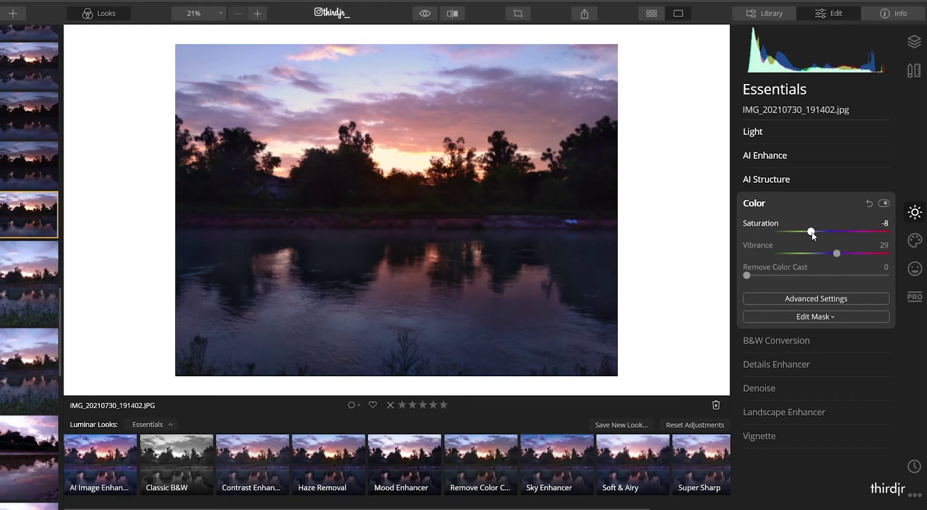
{"action": "left_click_drag", "start_coordinate": [817, 232], "coordinate": [809, 232]}
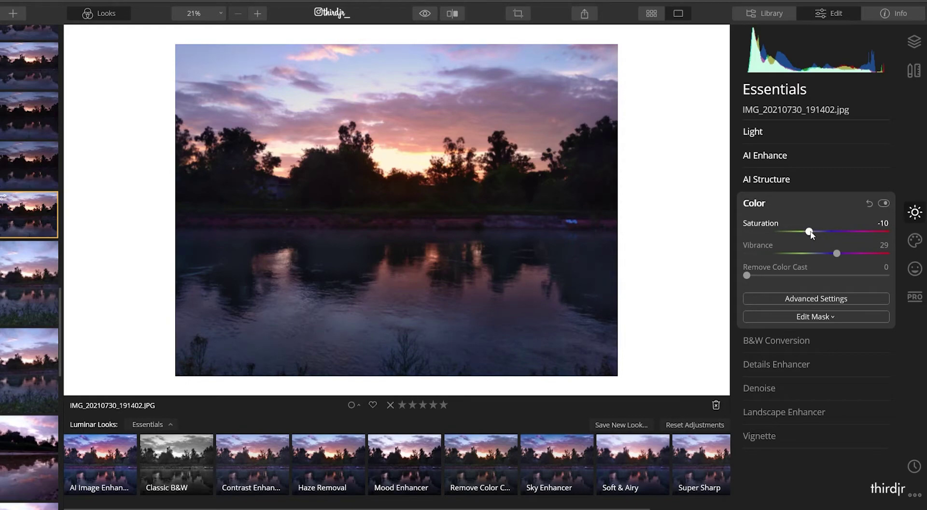
Shift the green hue, boost orange and red saturation, and mute yellow saturation
{"action": "left_click", "coordinate": [823, 299]}
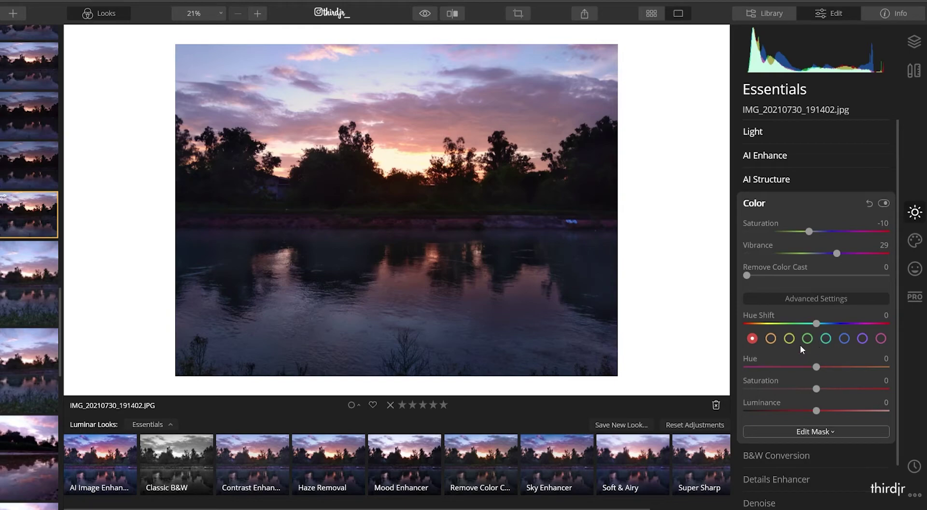
{"action": "left_click", "coordinate": [807, 338]}
{"action": "left_click_drag", "start_coordinate": [816, 367], "coordinate": [747, 367]}
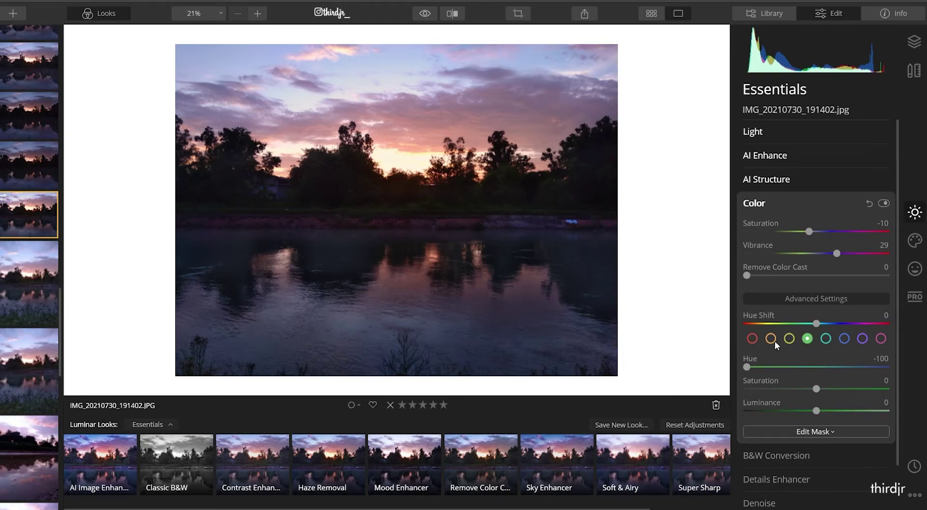
{"action": "left_click", "coordinate": [770, 338]}
{"action": "left_click_drag", "start_coordinate": [816, 388], "coordinate": [838, 389]}
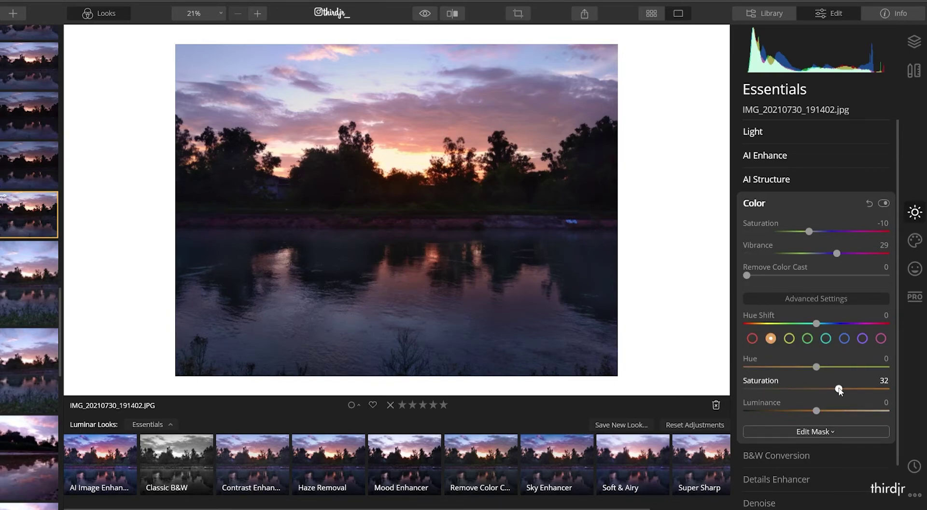
{"action": "left_click", "coordinate": [752, 338]}
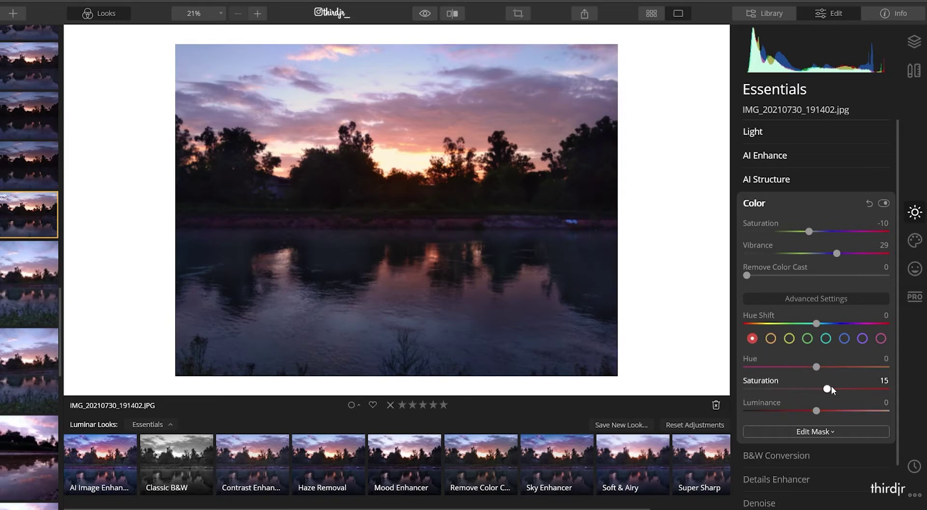
{"action": "left_click_drag", "start_coordinate": [831, 387], "coordinate": [843, 388]}
{"action": "left_click", "coordinate": [788, 338]}
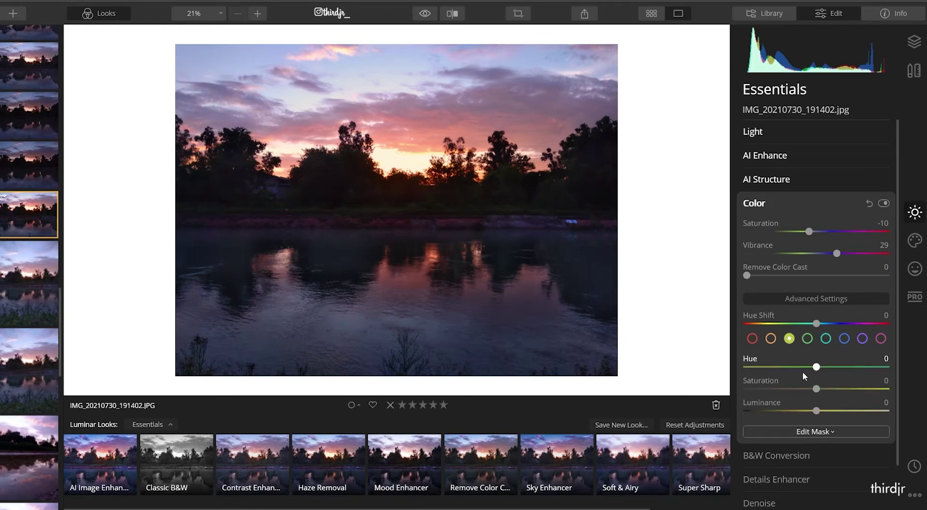
{"action": "left_click_drag", "start_coordinate": [816, 388], "coordinate": [787, 389]}
Brighten the blue tones and boost magenta and purple saturation
{"action": "left_click", "coordinate": [752, 338]}
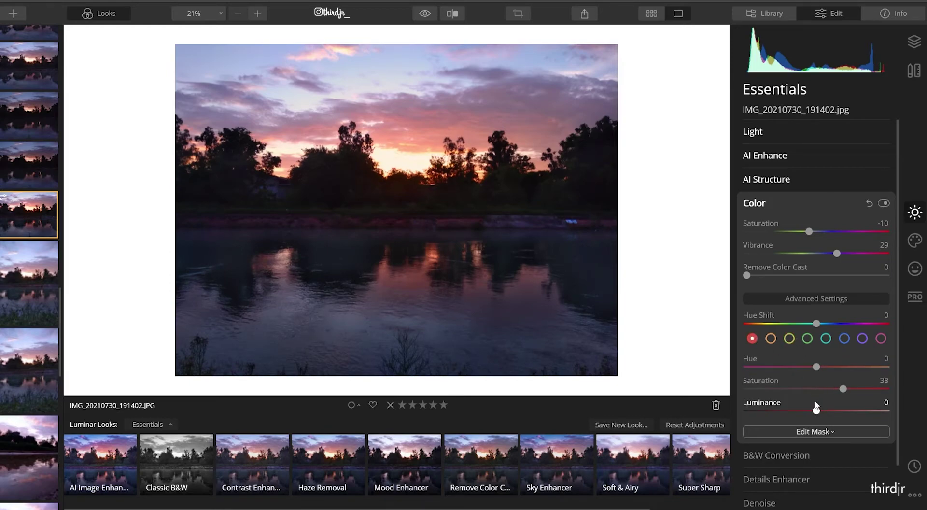
{"action": "left_click", "coordinate": [844, 338]}
{"action": "mouse_move", "coordinate": [816, 411]}
{"action": "left_mouse_down"}
{"action": "mouse_move", "coordinate": [884, 411]}
{"action": "mouse_move", "coordinate": [815, 411]}
{"action": "mouse_move", "coordinate": [870, 411]}
{"action": "mouse_move", "coordinate": [840, 411]}
{"action": "mouse_move", "coordinate": [852, 388]}
{"action": "mouse_move", "coordinate": [833, 395]}
{"action": "mouse_move", "coordinate": [848, 398]}
{"action": "mouse_move", "coordinate": [816, 395]}
{"action": "left_mouse_up"}
{"action": "left_click", "coordinate": [825, 338]}
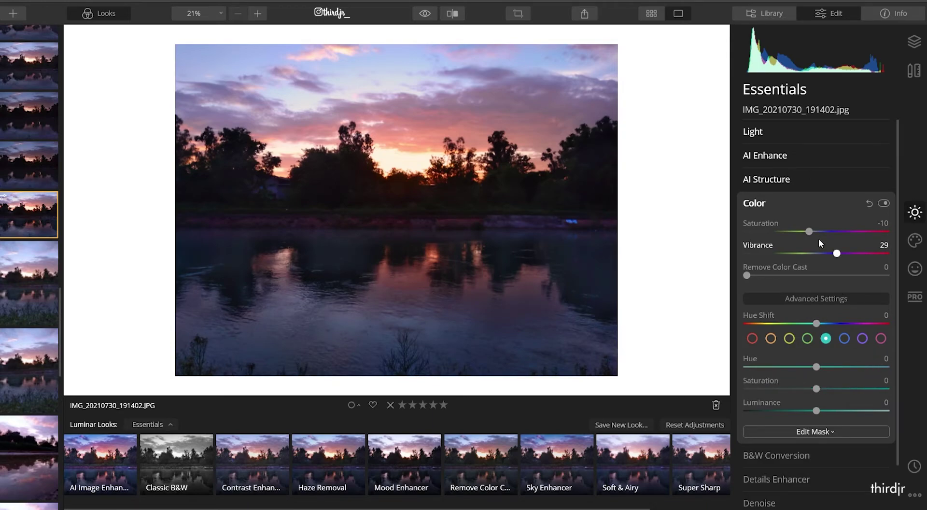
{"action": "left_click", "coordinate": [880, 338]}
{"action": "left_click_drag", "start_coordinate": [817, 388], "coordinate": [842, 389]}
{"action": "left_click", "coordinate": [863, 338]}
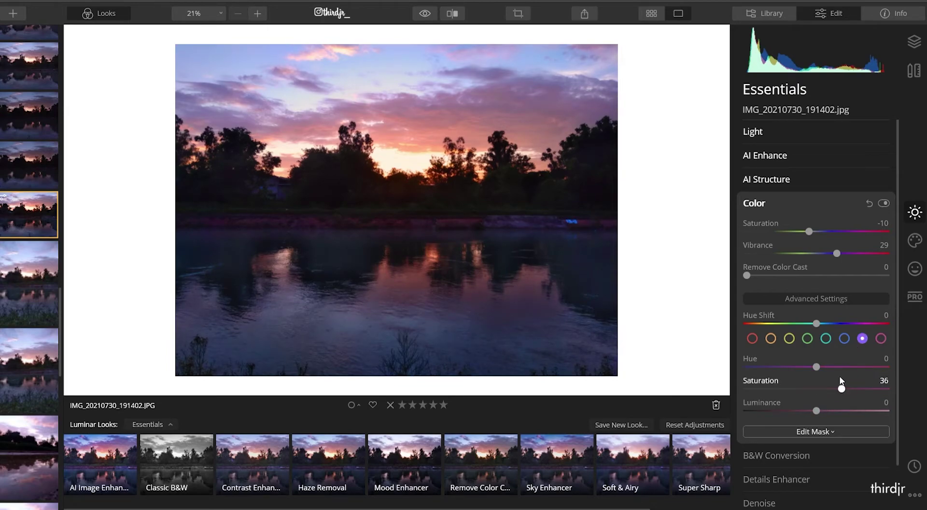
{"action": "left_click", "coordinate": [807, 208]}
{"action": "left_click", "coordinate": [818, 250]}
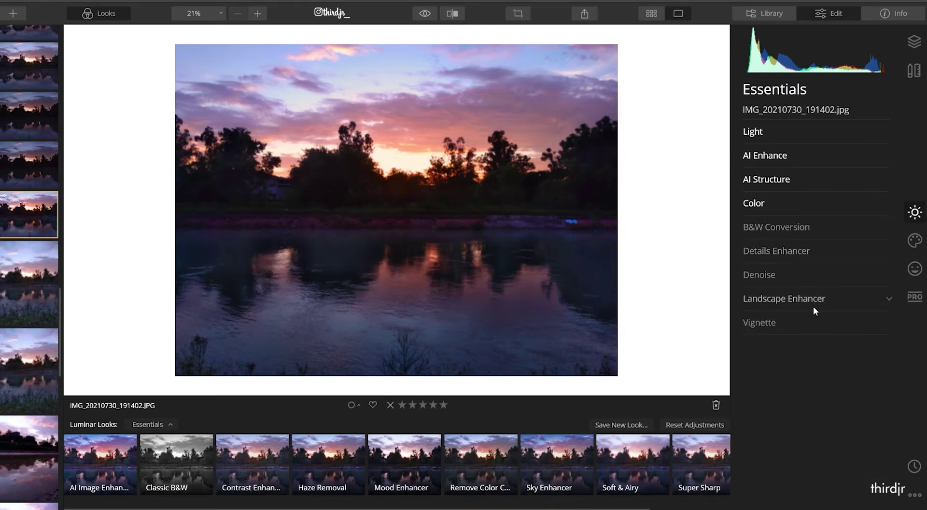
Set Landscape Enhancer to Dehaze 15 and Golden Hour 45
{"action": "left_click", "coordinate": [826, 300]}
{"action": "mouse_move", "coordinate": [746, 327]}
{"action": "left_mouse_down"}
{"action": "mouse_move", "coordinate": [768, 348]}
{"action": "mouse_move", "coordinate": [811, 358]}
{"action": "left_mouse_up"}
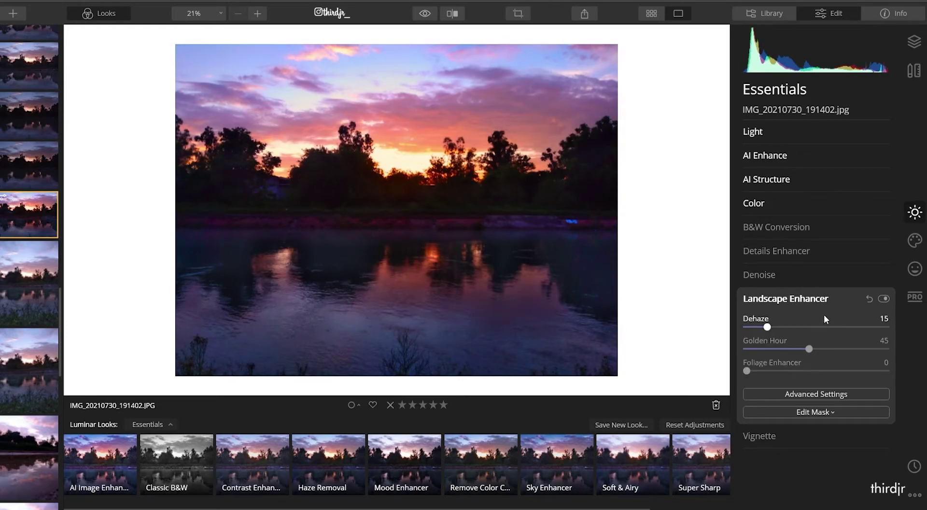
{"action": "left_click", "coordinate": [830, 300]}
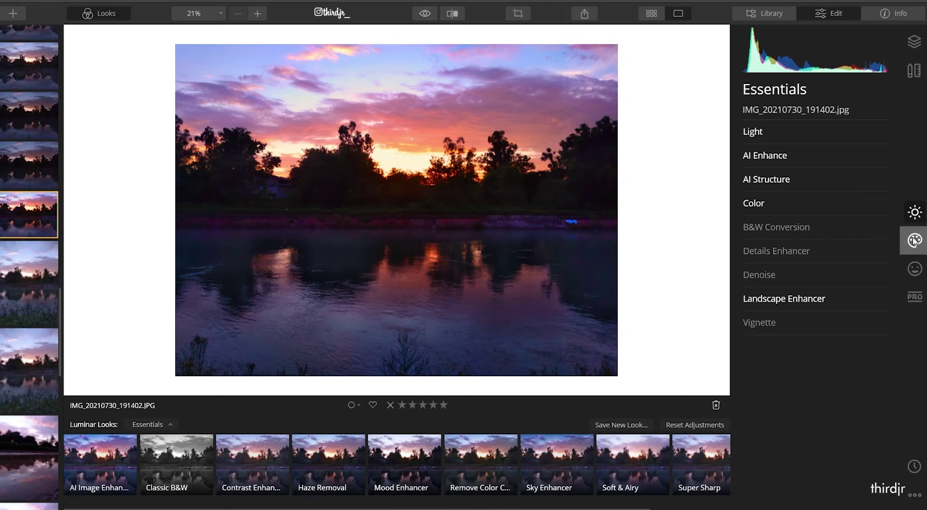
Add the Creative Dramatic effect at Amount 25
{"action": "left_click", "coordinate": [914, 240]}
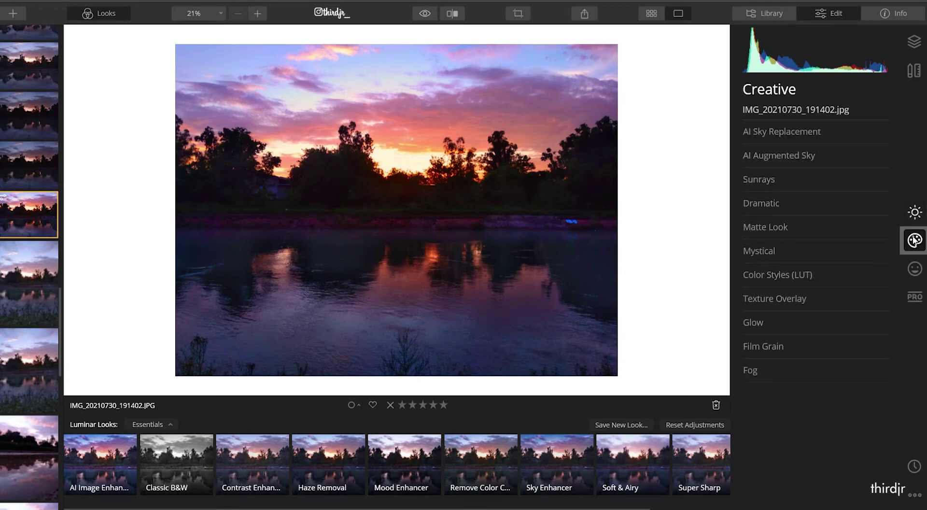
{"action": "left_click", "coordinate": [781, 204]}
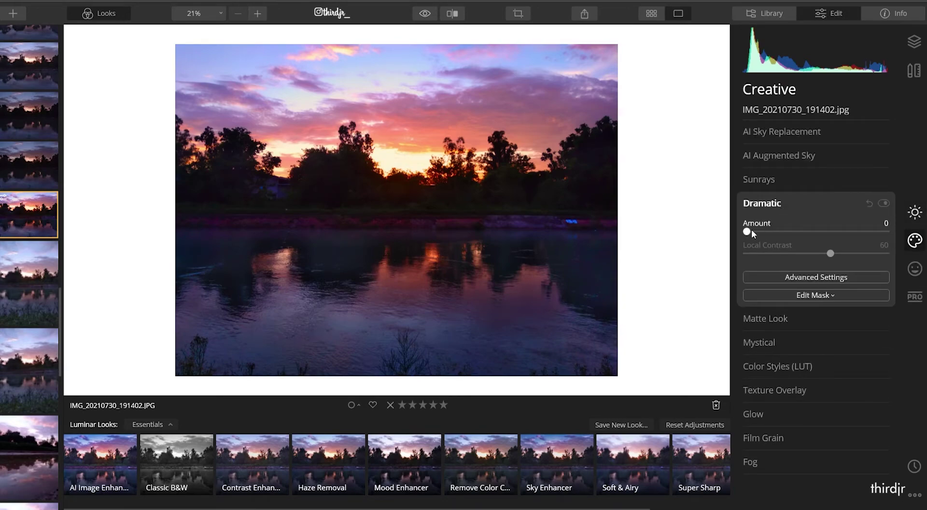
{"action": "left_click_drag", "start_coordinate": [747, 231], "coordinate": [779, 232]}
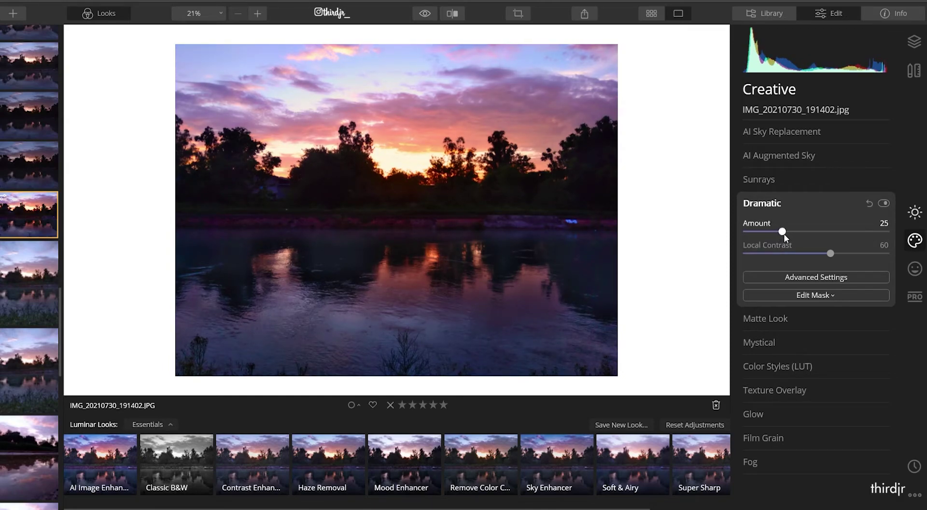
{"action": "left_click", "coordinate": [794, 205]}
Apply the Mystical effect at about 29, toggling it to compare
{"action": "left_click", "coordinate": [798, 252]}
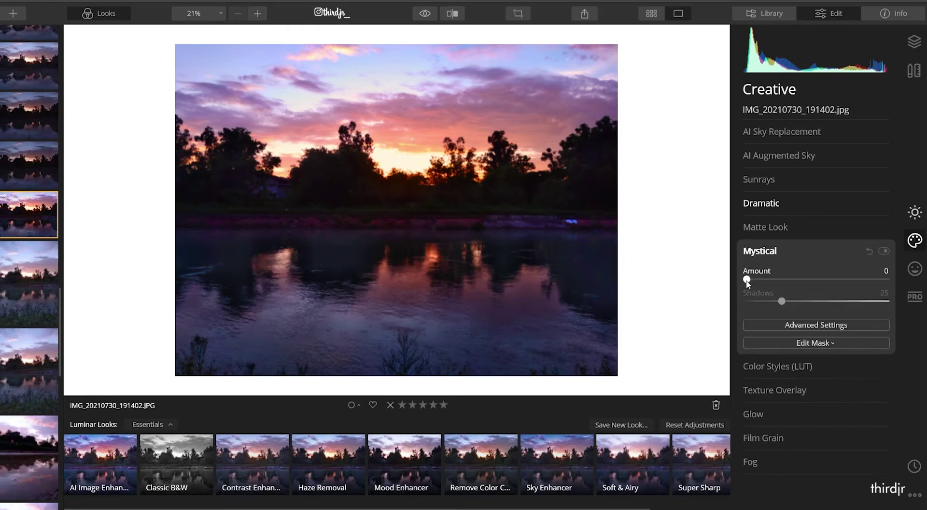
{"action": "left_click_drag", "start_coordinate": [744, 279], "coordinate": [774, 283]}
{"action": "left_click", "coordinate": [883, 251]}
{"action": "left_click", "coordinate": [883, 251]}
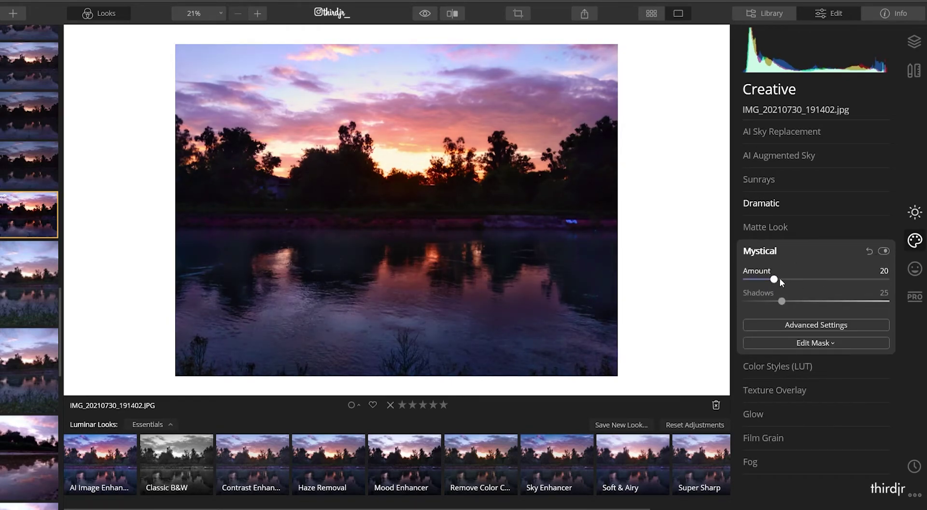
{"action": "left_click_drag", "start_coordinate": [774, 280], "coordinate": [788, 284]}
{"action": "left_click", "coordinate": [816, 259]}
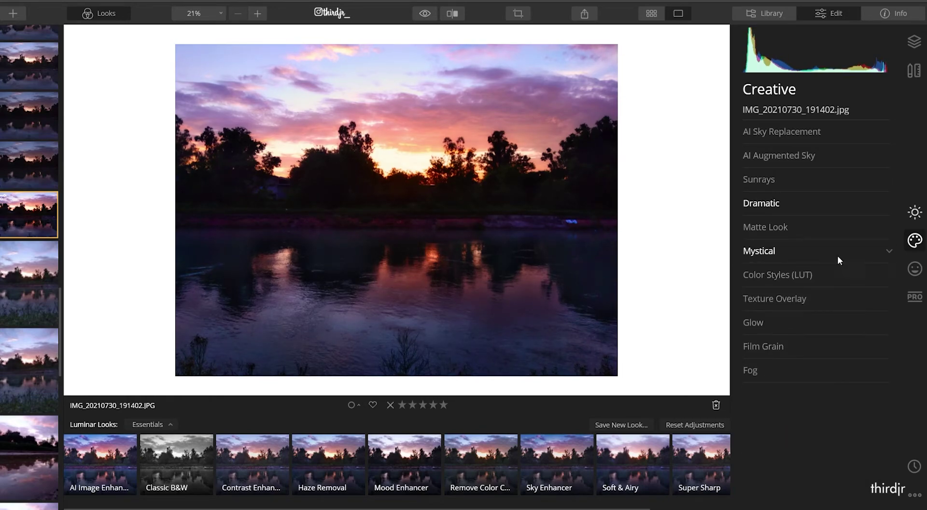
Set Color Enhancer to Split Warm 41, Cool -100, Brilliance 10 and Warmth -15
{"action": "left_click", "coordinate": [914, 296]}
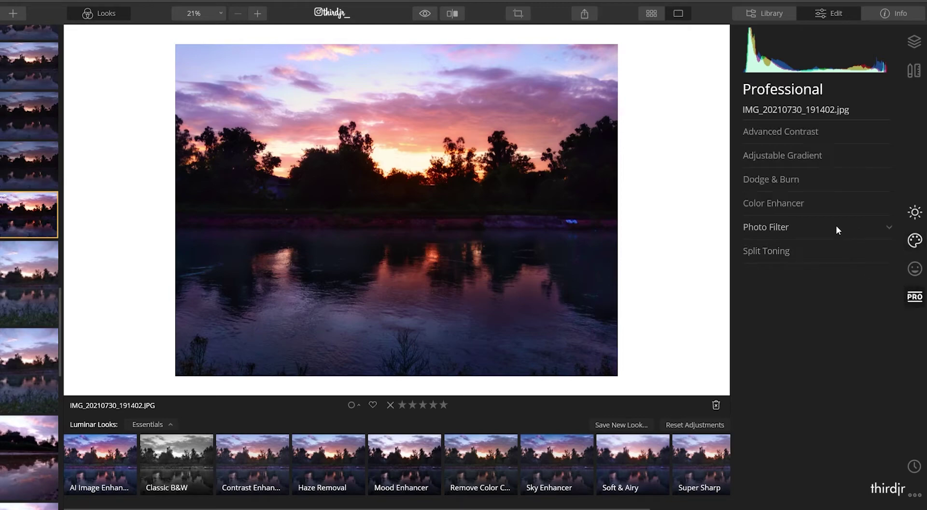
{"action": "left_click", "coordinate": [815, 203]}
{"action": "mouse_move", "coordinate": [816, 370]}
{"action": "left_mouse_down"}
{"action": "mouse_move", "coordinate": [845, 371]}
{"action": "mouse_move", "coordinate": [770, 390]}
{"action": "mouse_move", "coordinate": [905, 393]}
{"action": "mouse_move", "coordinate": [659, 387]}
{"action": "left_mouse_up"}
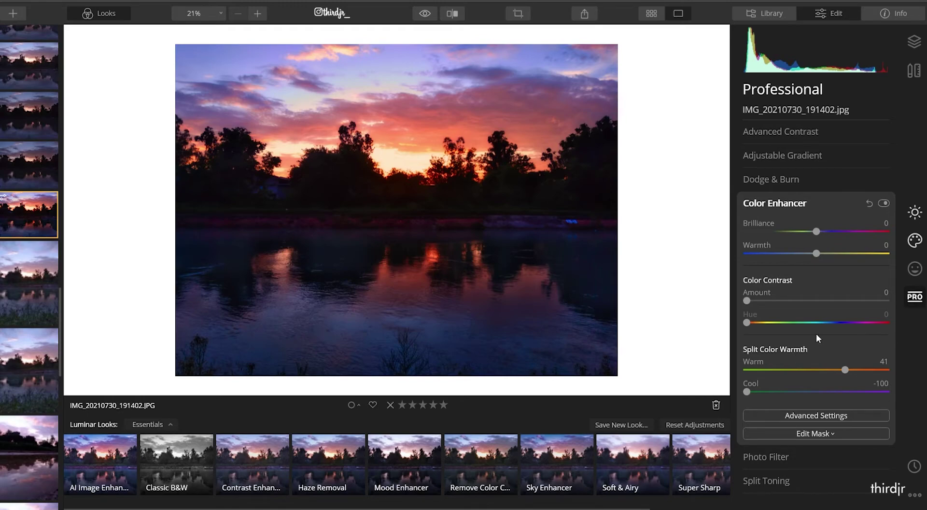
{"action": "mouse_move", "coordinate": [816, 253]}
{"action": "left_mouse_down"}
{"action": "mouse_move", "coordinate": [806, 253]}
{"action": "mouse_move", "coordinate": [824, 231]}
{"action": "left_mouse_up"}
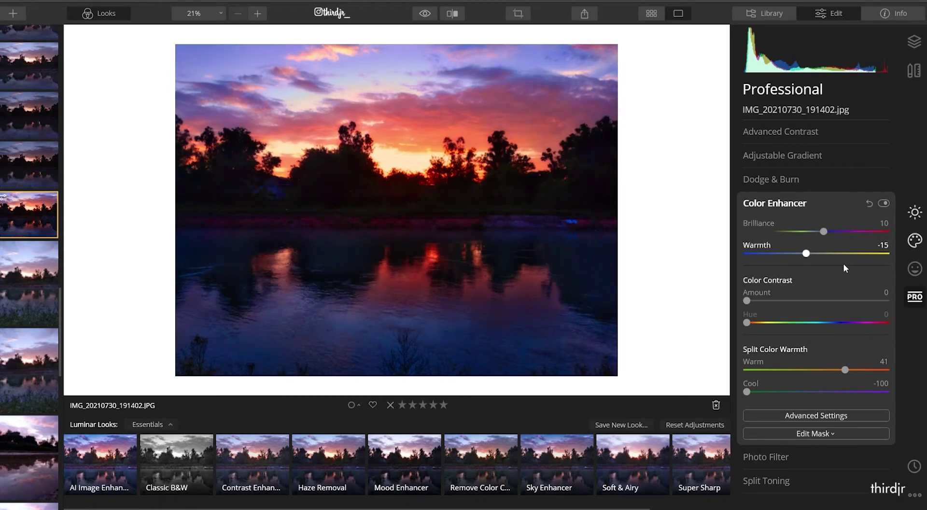
{"action": "left_click", "coordinate": [813, 203]}
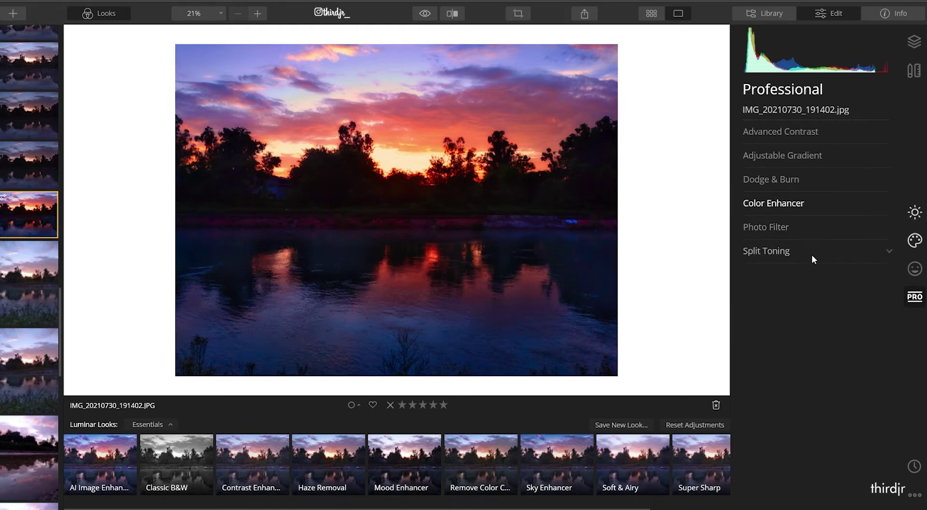
Raise Advanced Contrast Midtones Contrast to 20, toggling it to compare
{"action": "left_click", "coordinate": [830, 132]}
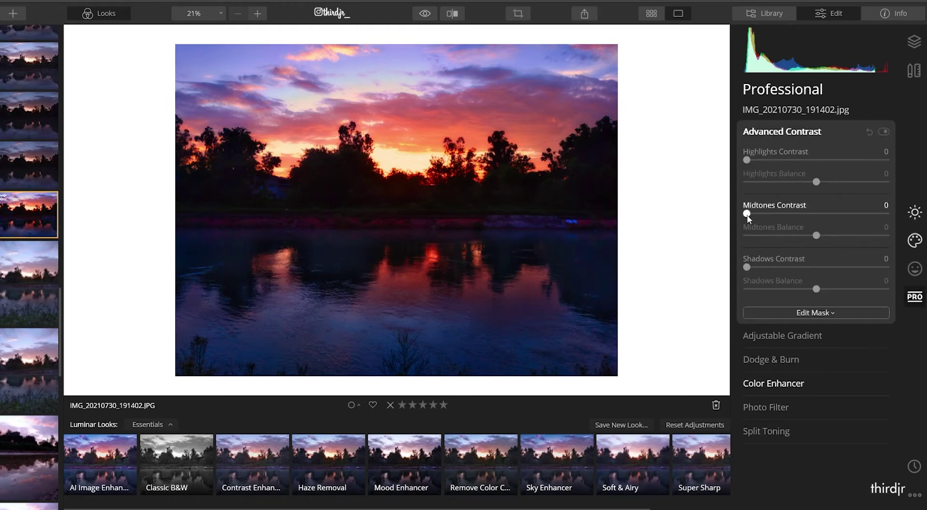
{"action": "left_click_drag", "start_coordinate": [747, 213], "coordinate": [768, 217]}
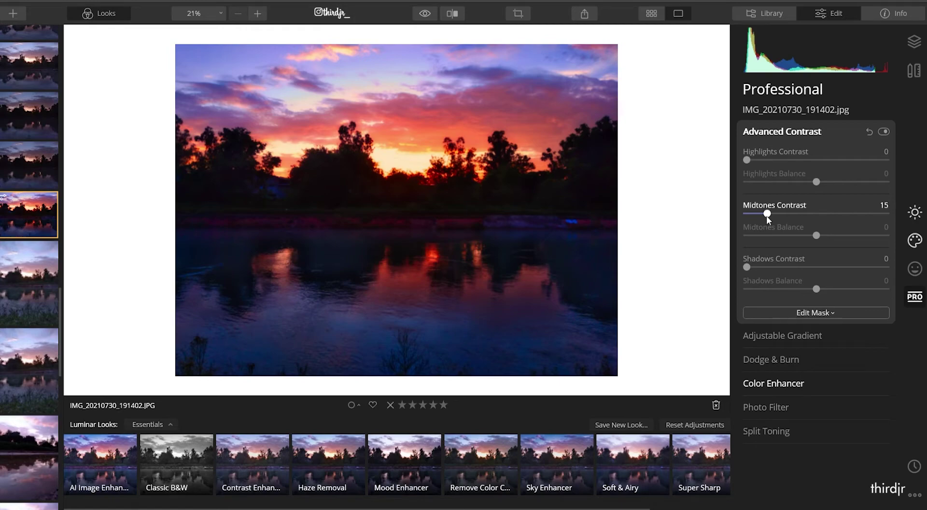
{"action": "left_click", "coordinate": [884, 132]}
{"action": "left_click", "coordinate": [884, 132]}
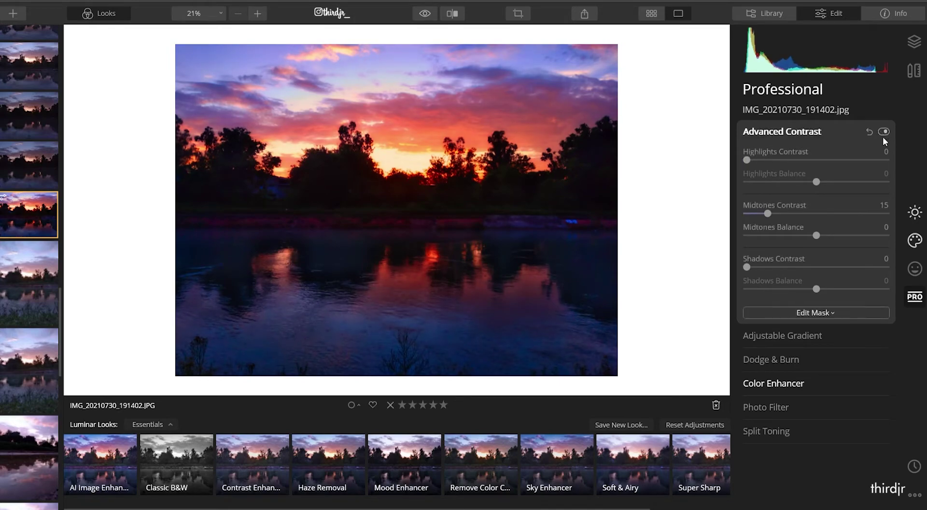
{"action": "left_click_drag", "start_coordinate": [768, 214], "coordinate": [775, 213]}
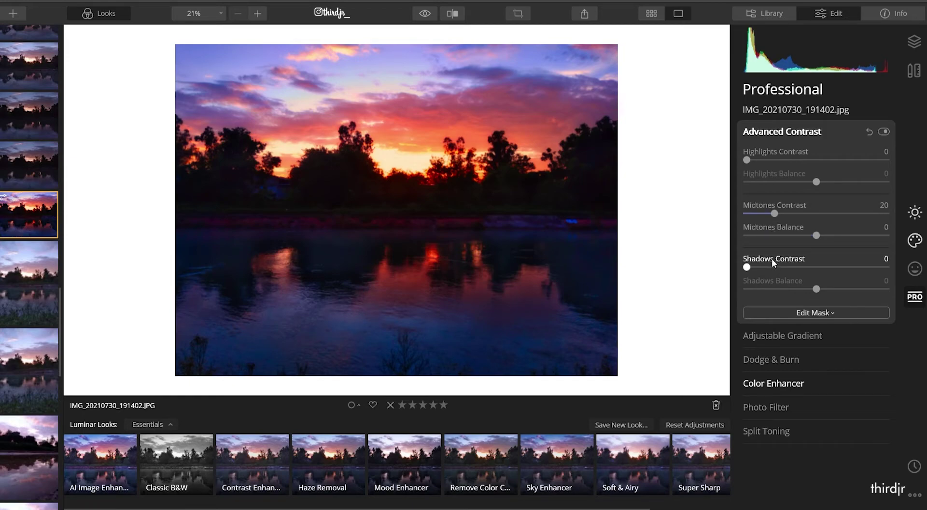
{"action": "scroll", "coordinate": [437, 203], "scroll_direction": "up", "scroll_amount": 2}
{"action": "scroll", "coordinate": [427, 183], "scroll_direction": "down", "scroll_amount": 2}
{"action": "scroll", "coordinate": [426, 183], "scroll_direction": "up", "scroll_amount": 1}
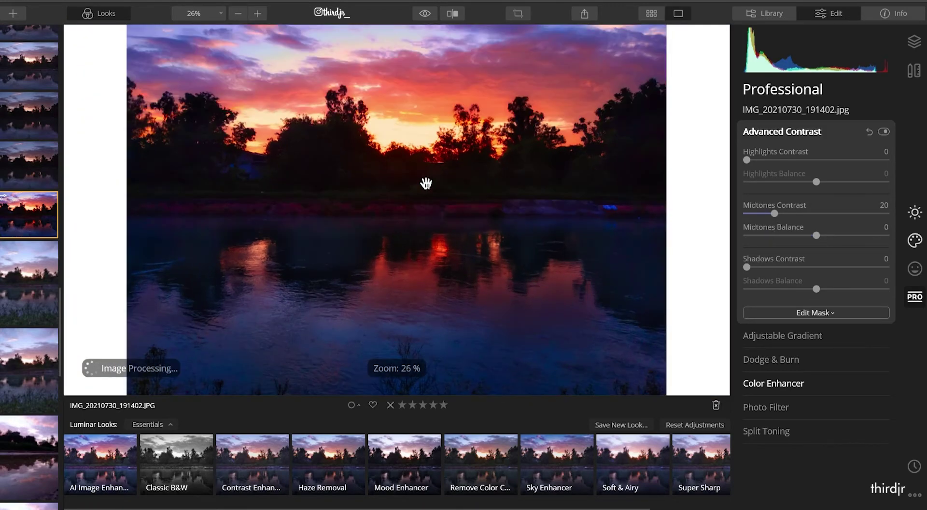
{"action": "scroll", "coordinate": [426, 183], "scroll_direction": "down", "scroll_amount": 1}
Compare the edit with the original in the Before/After split view, then return to Essentials
{"action": "left_click", "coordinate": [428, 17]}
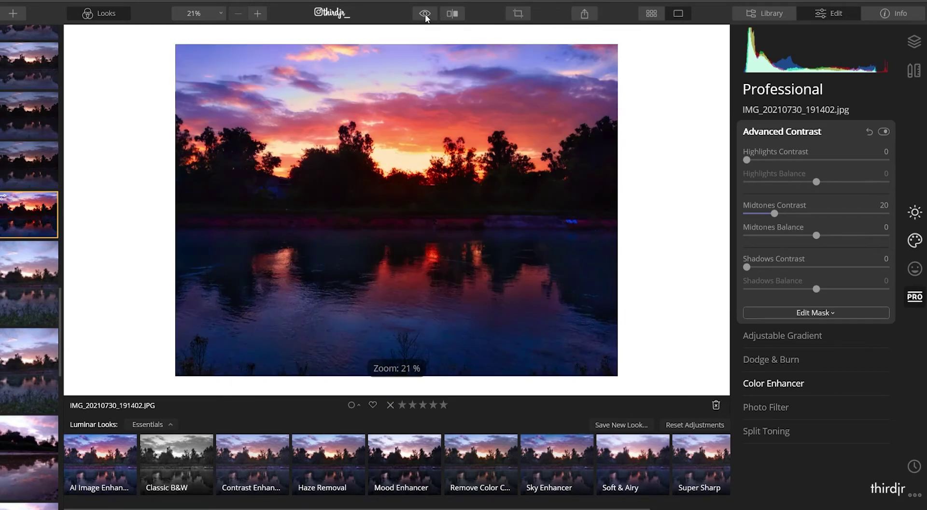
{"action": "left_click", "coordinate": [442, 14]}
{"action": "left_click_drag", "start_coordinate": [399, 177], "coordinate": [650, 160]}
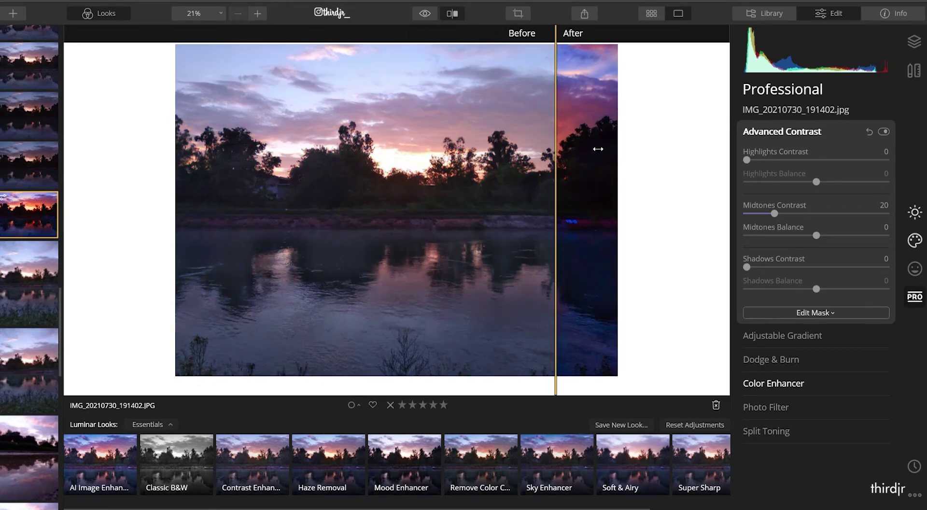
{"action": "left_click", "coordinate": [452, 14]}
{"action": "left_click", "coordinate": [914, 212]}
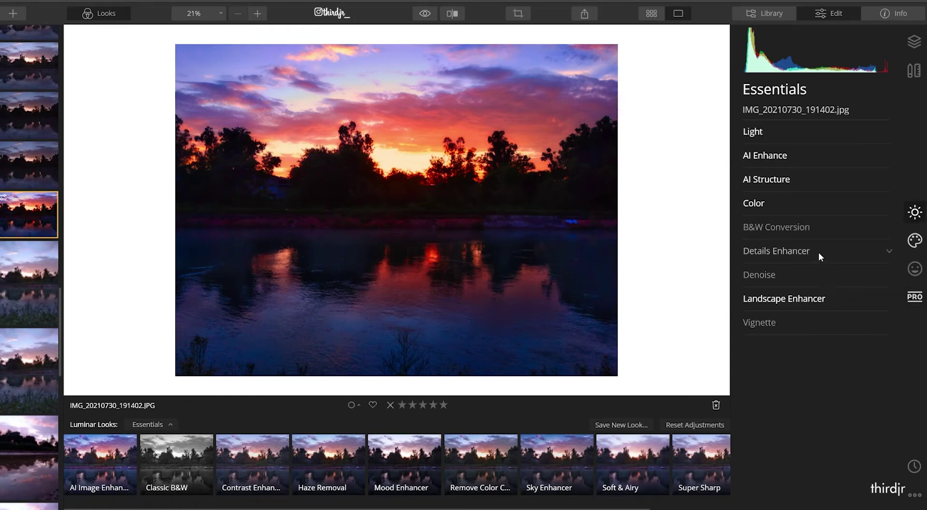
Set Details Enhancer to Sharpen 50 and Medium Details 20, toggling it to compare
{"action": "left_click", "coordinate": [819, 251]}
{"action": "left_click_drag", "start_coordinate": [747, 355], "coordinate": [816, 355]}
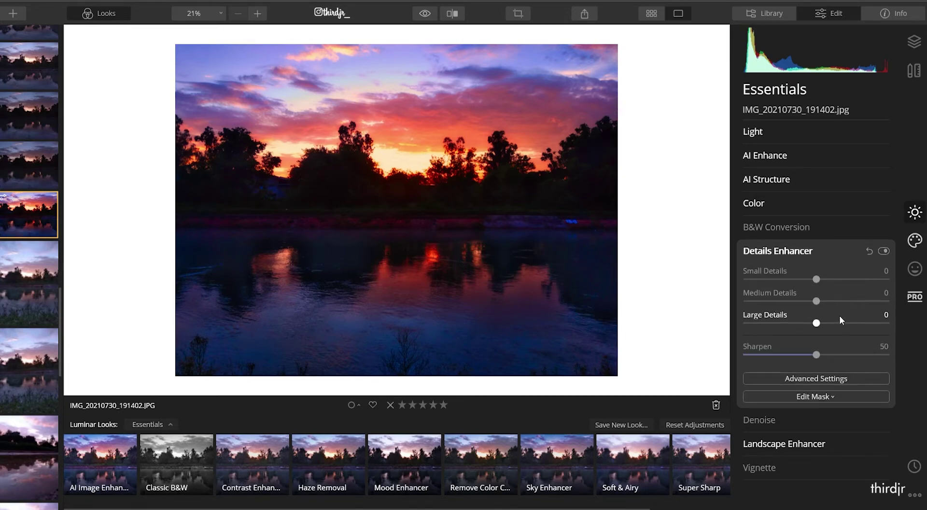
{"action": "left_click_drag", "start_coordinate": [827, 301], "coordinate": [833, 303]}
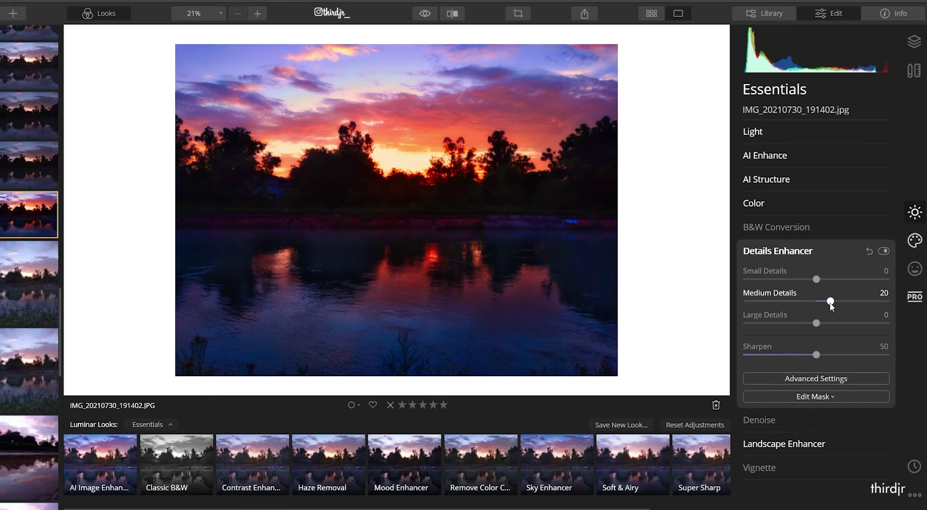
{"action": "left_click", "coordinate": [884, 251]}
{"action": "left_click", "coordinate": [828, 250]}
Set Light to Exposure 0.03, Smart Contrast 20, Highlights -11 and Shadows -30
{"action": "left_click", "coordinate": [812, 131]}
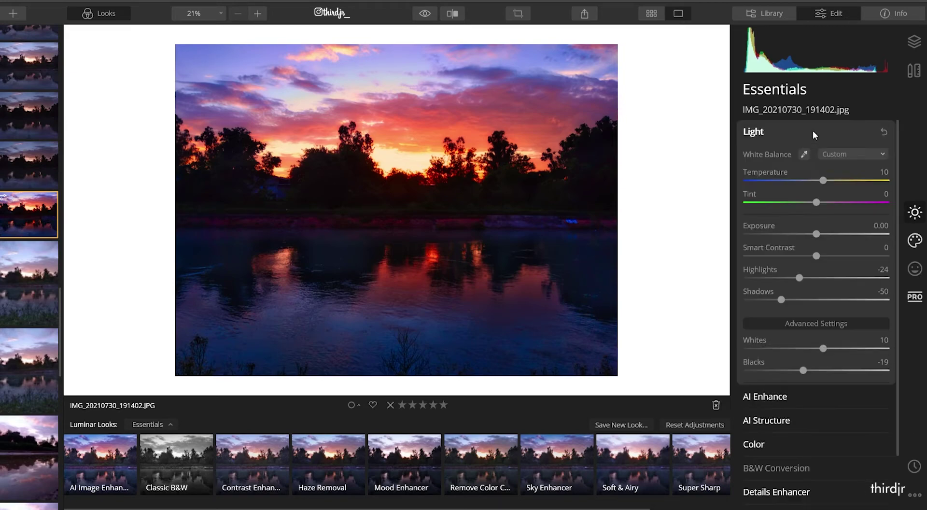
{"action": "scroll", "coordinate": [824, 183], "scroll_direction": "down", "scroll_amount": 2}
{"action": "left_click_drag", "start_coordinate": [816, 165], "coordinate": [817, 165]}
{"action": "mouse_move", "coordinate": [816, 186]}
{"action": "left_mouse_down"}
{"action": "mouse_move", "coordinate": [829, 187]}
{"action": "mouse_move", "coordinate": [805, 207]}
{"action": "mouse_move", "coordinate": [815, 211]}
{"action": "mouse_move", "coordinate": [798, 236]}
{"action": "left_mouse_up"}
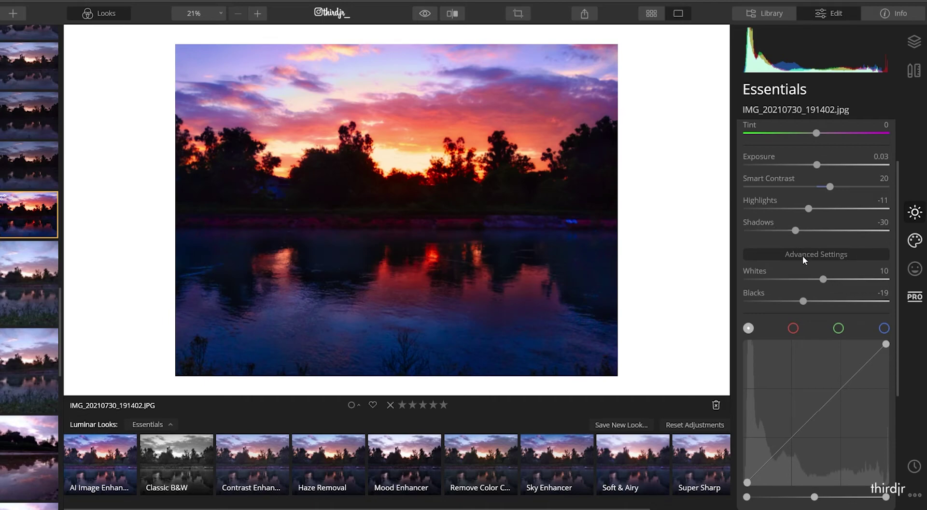
{"action": "scroll", "coordinate": [845, 178], "scroll_direction": "up", "scroll_amount": 3}
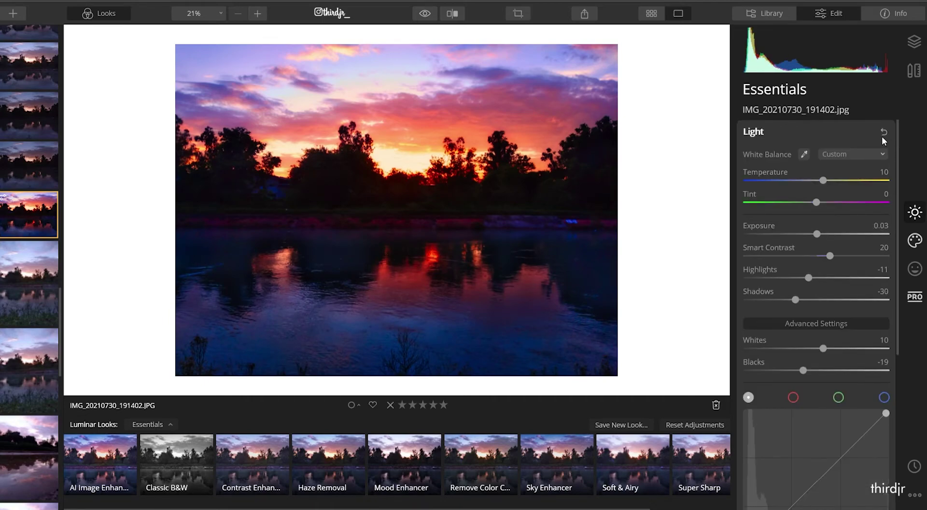
{"action": "left_click", "coordinate": [825, 137]}
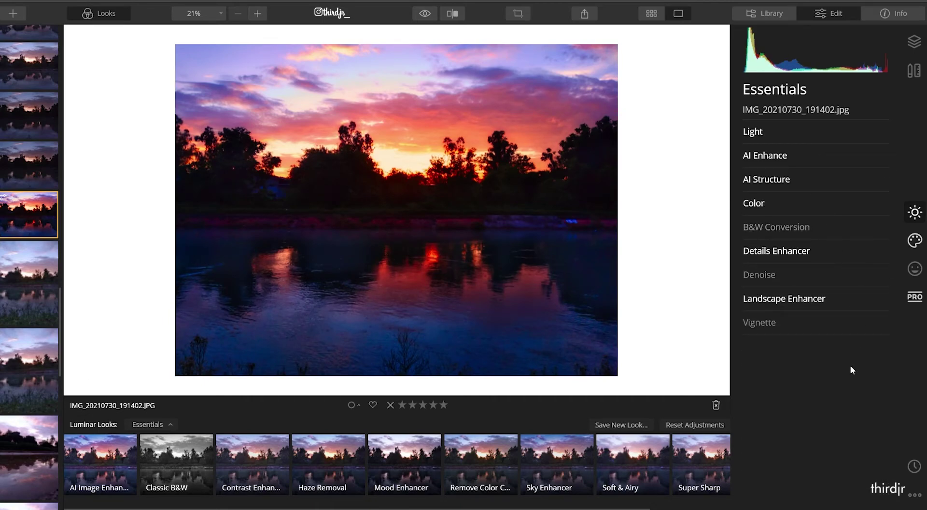
Check the edit against the original using the Before/After split view
{"action": "left_click", "coordinate": [425, 14]}
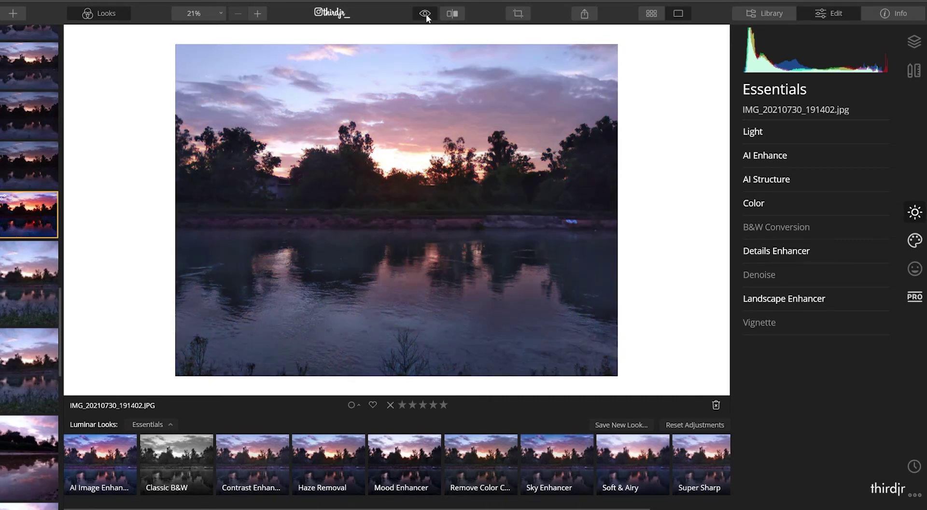
{"action": "left_click", "coordinate": [425, 14]}
{"action": "left_click", "coordinate": [425, 14]}
{"action": "left_click", "coordinate": [452, 13]}
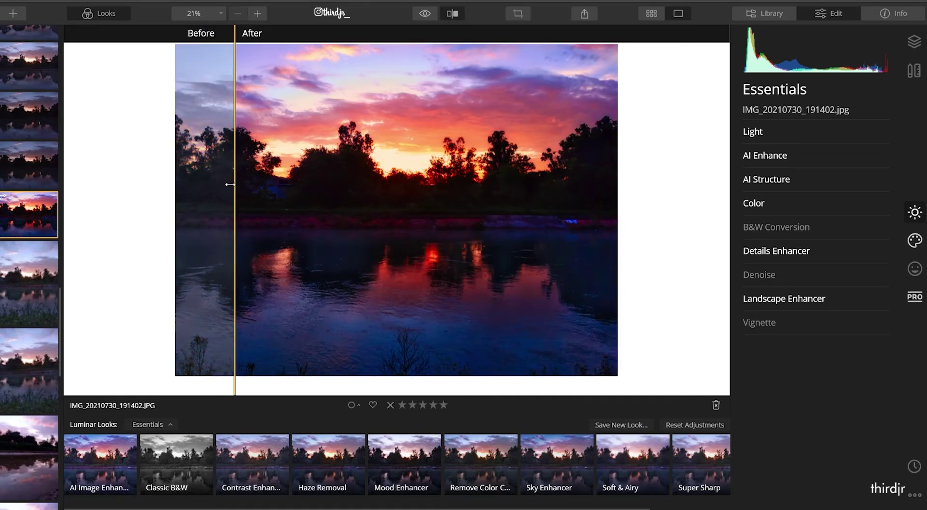
{"action": "mouse_move", "coordinate": [230, 184]}
{"action": "left_mouse_down"}
{"action": "mouse_move", "coordinate": [496, 183]}
{"action": "mouse_move", "coordinate": [149, 180]}
{"action": "left_mouse_up"}
{"action": "left_click", "coordinate": [451, 14]}
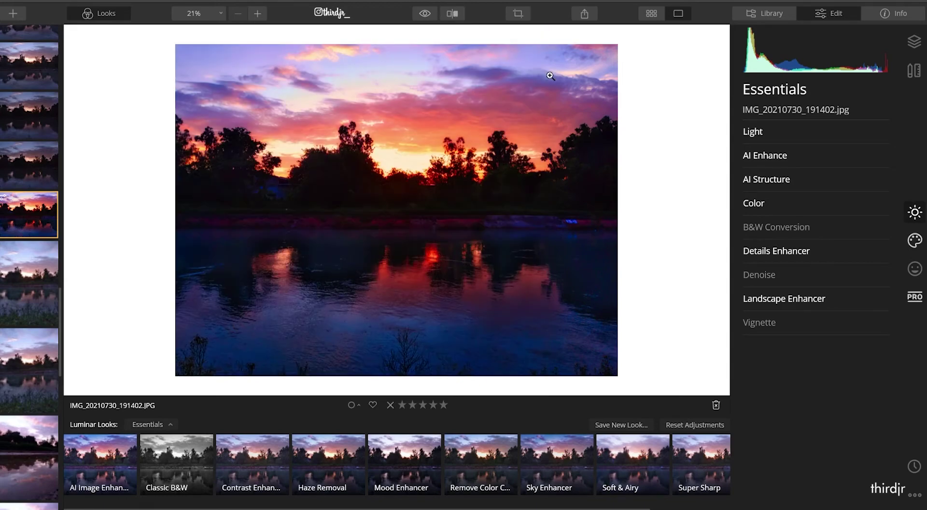
Add the Birds 1 object from Creative > AI Augmented Sky for placement
{"action": "left_click", "coordinate": [915, 240]}
{"action": "left_click", "coordinate": [843, 155]}
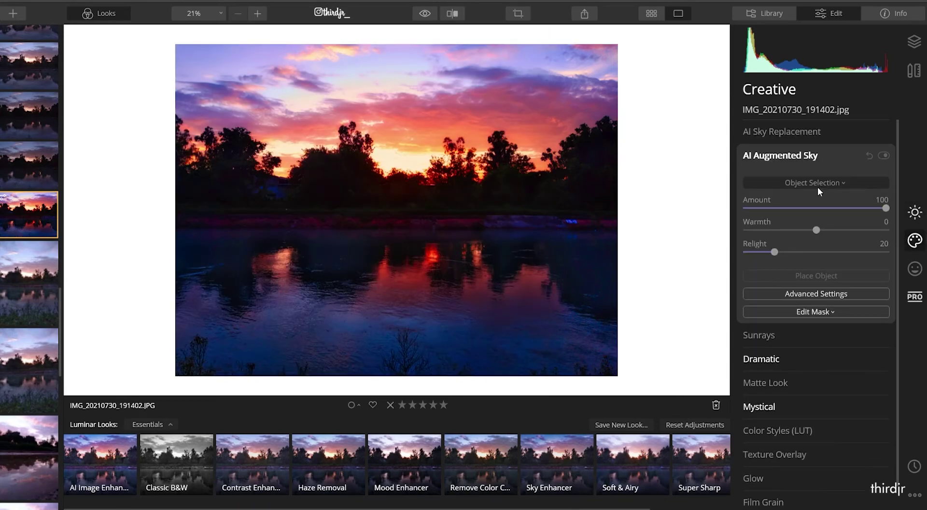
{"action": "left_click", "coordinate": [818, 187]}
{"action": "left_click", "coordinate": [807, 263]}
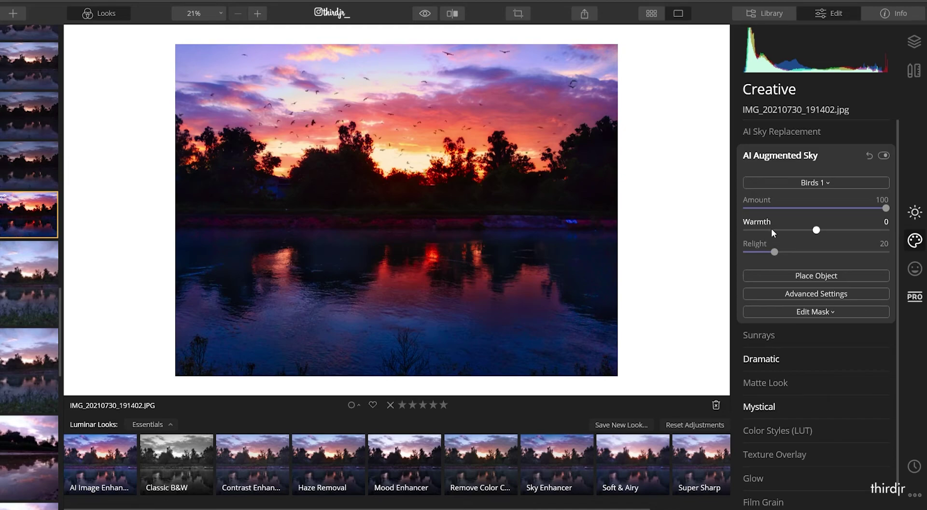
{"action": "left_click", "coordinate": [816, 275]}
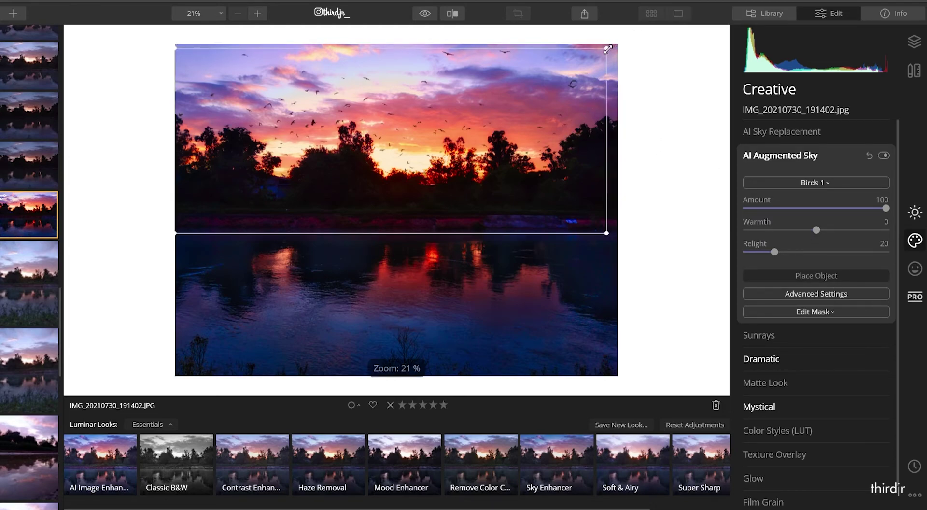
Resize and position the bird flock across the sky above the tree line
{"action": "left_click_drag", "start_coordinate": [623, 42], "coordinate": [536, 78]}
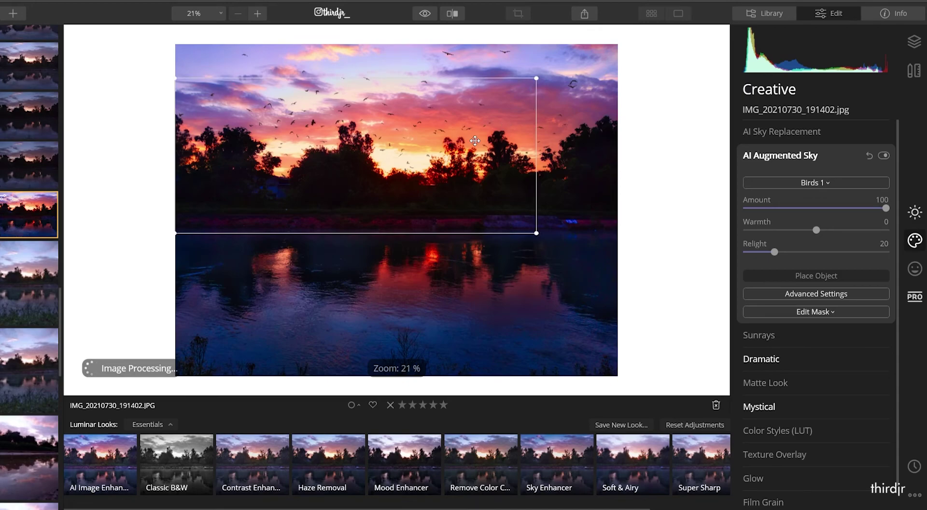
{"action": "left_click_drag", "start_coordinate": [475, 141], "coordinate": [416, 131]}
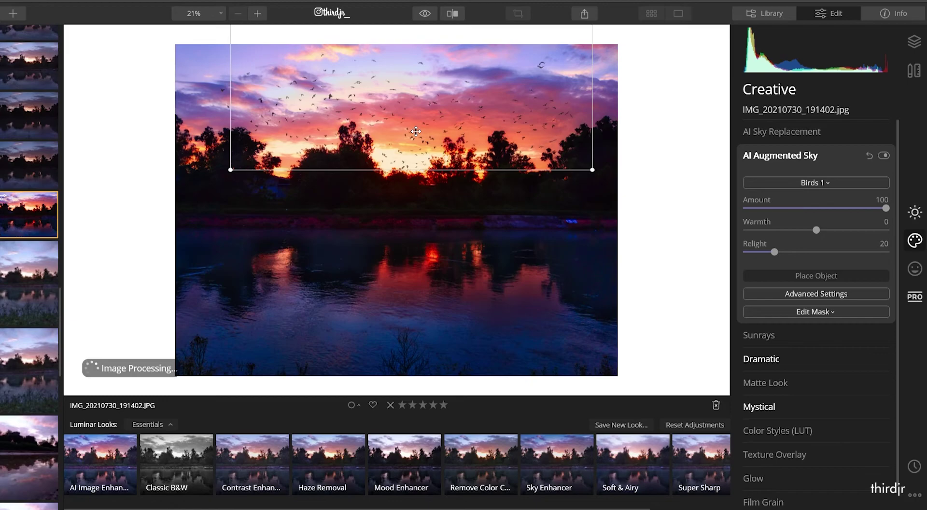
{"action": "left_click_drag", "start_coordinate": [416, 131], "coordinate": [403, 134]}
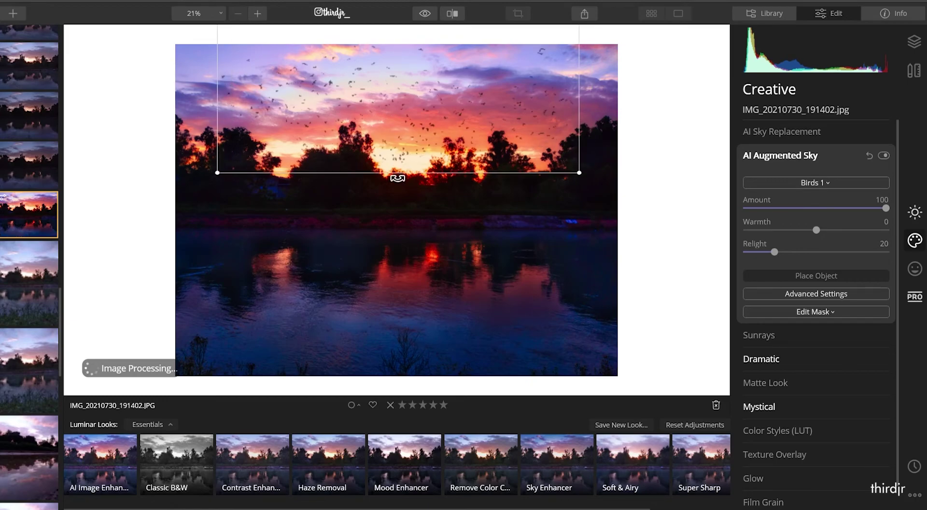
{"action": "mouse_move", "coordinate": [546, 57]}
{"action": "left_mouse_down"}
{"action": "mouse_move", "coordinate": [546, 110]}
{"action": "mouse_move", "coordinate": [595, 116]}
{"action": "left_mouse_up"}
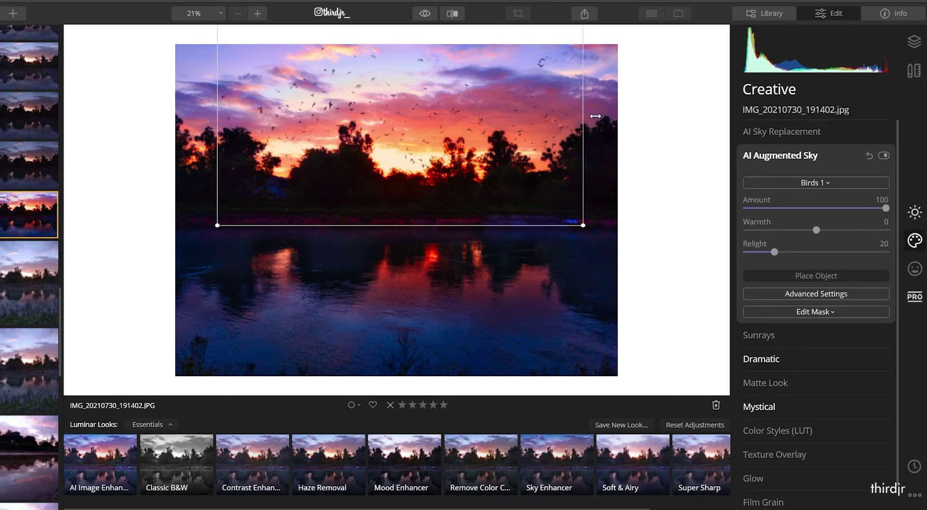
{"action": "left_click_drag", "start_coordinate": [596, 116], "coordinate": [611, 115]}
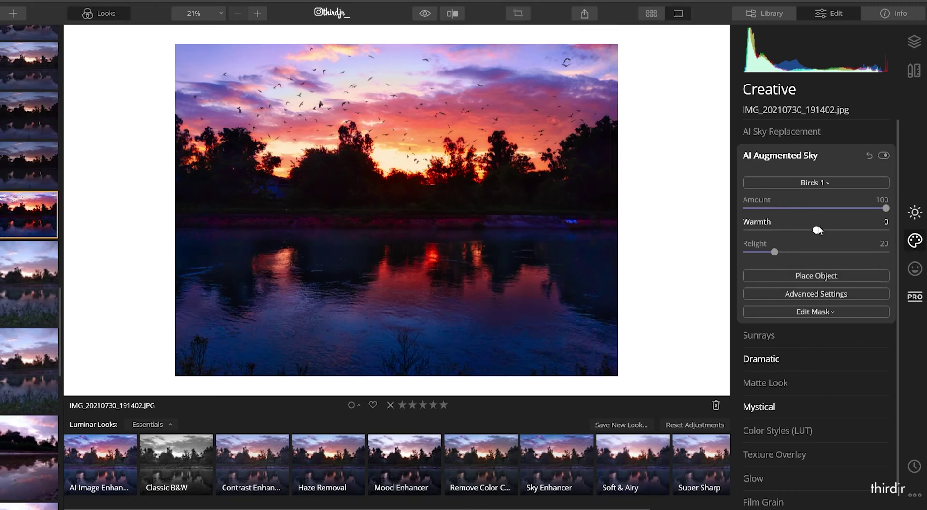
Warm the birds to Warmth 33
{"action": "left_click_drag", "start_coordinate": [816, 230], "coordinate": [823, 231]}
{"action": "left_click_drag", "start_coordinate": [822, 230], "coordinate": [840, 230]}
{"action": "left_click", "coordinate": [824, 155]}
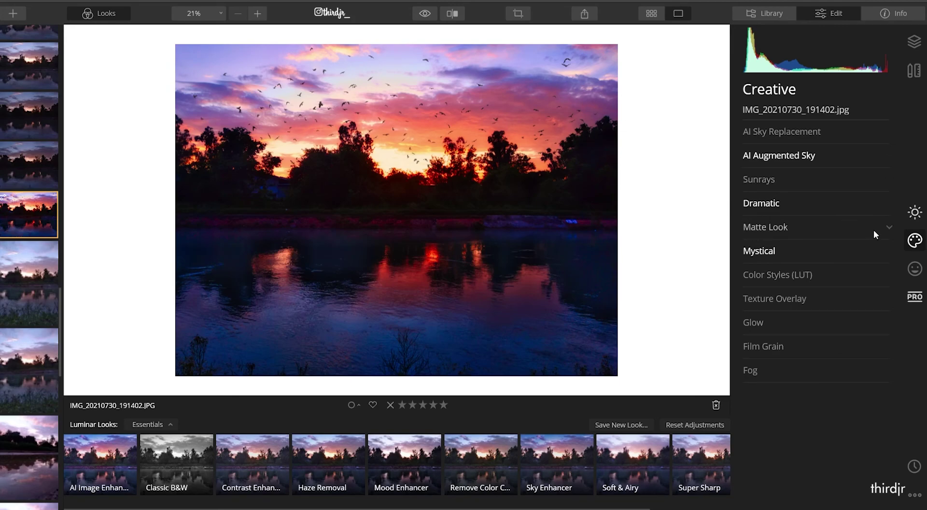
Check the pink-purple sunset edit against the original in split Before/After view, then export one image
{"action": "left_click", "coordinate": [424, 13]}
{"action": "left_click", "coordinate": [452, 14]}
{"action": "mouse_move", "coordinate": [545, 159]}
{"action": "left_mouse_down"}
{"action": "mouse_move", "coordinate": [180, 169]}
{"action": "mouse_move", "coordinate": [555, 145]}
{"action": "left_mouse_up"}
{"action": "left_click", "coordinate": [452, 13]}
{"action": "left_click", "coordinate": [13, 13]}
{"action": "left_click", "coordinate": [103, 109]}
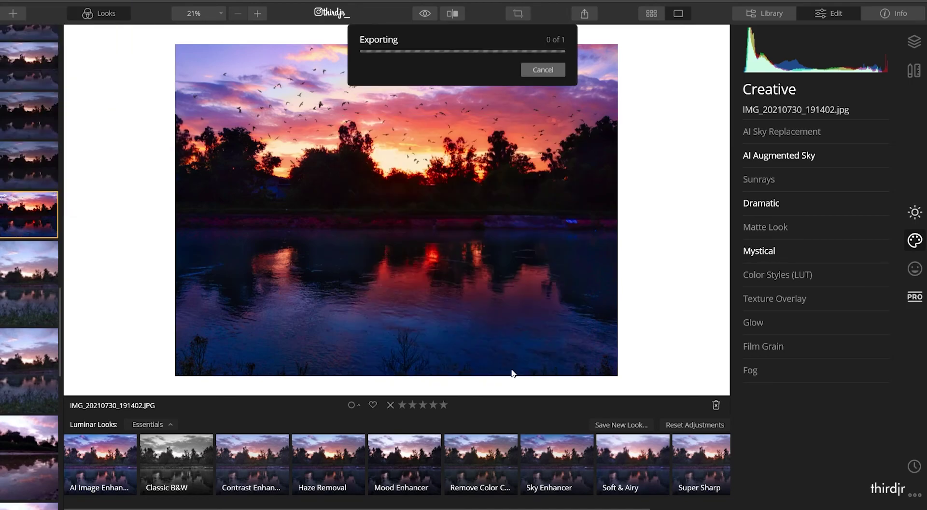